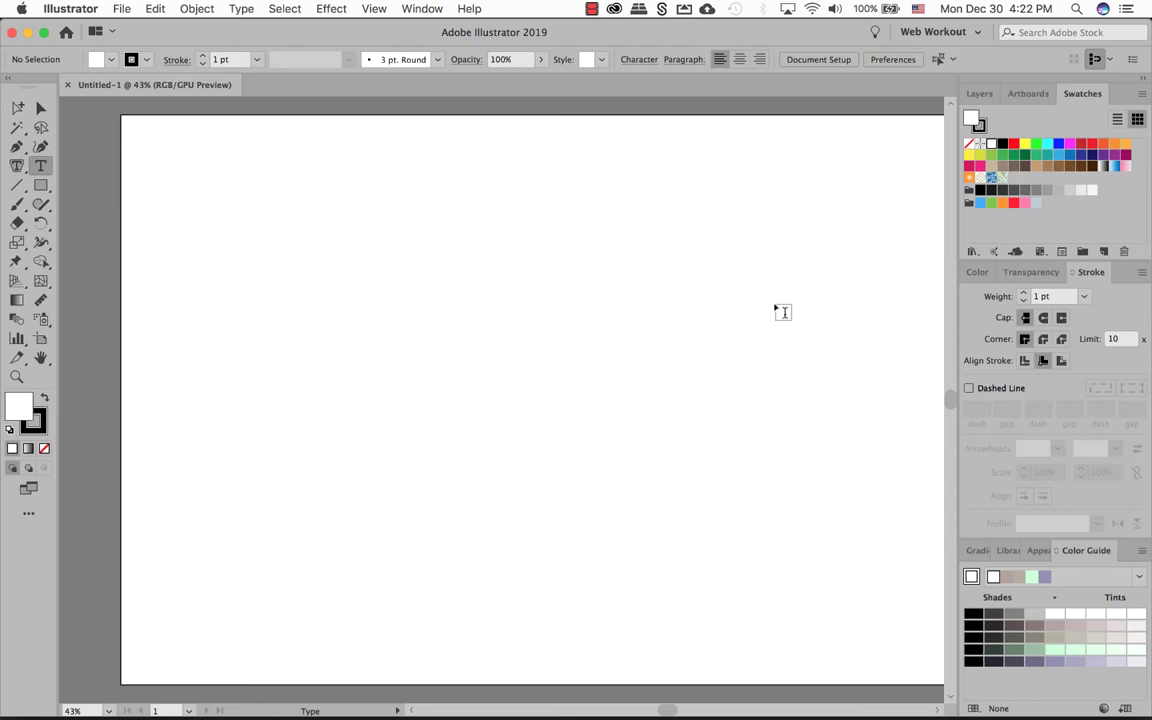
Step: Show the Artboards panel from the Window menu and float it over the canvas
left_click(1024, 94)
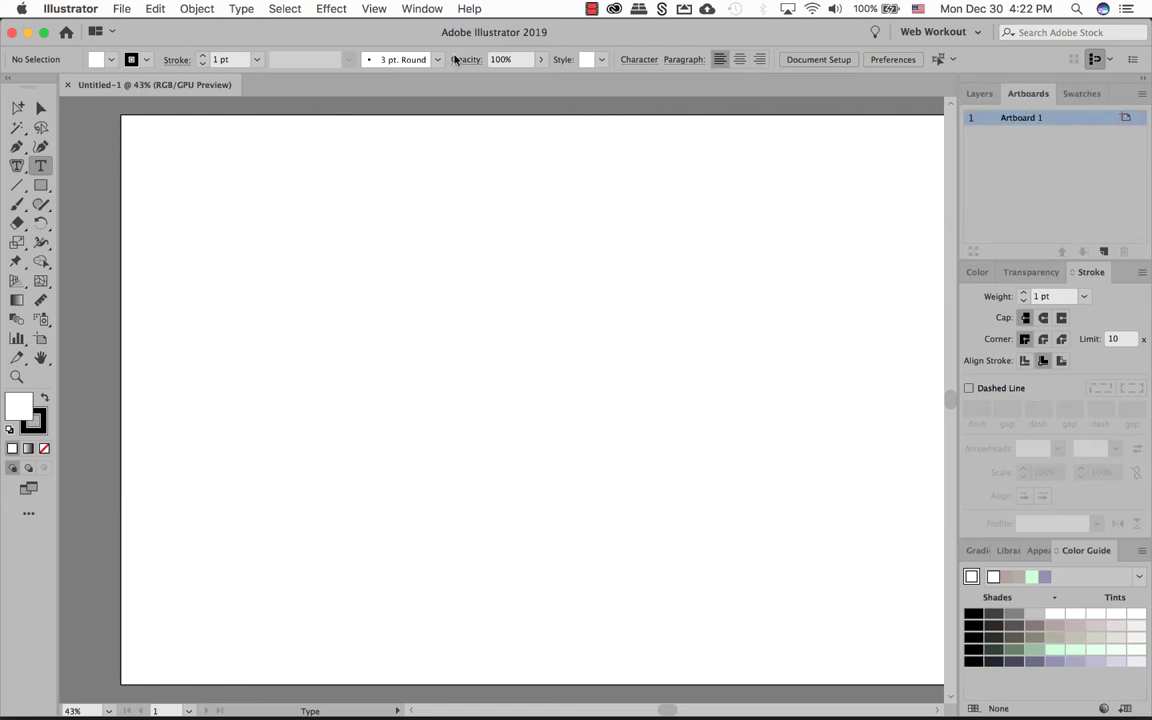
left_click(422, 8)
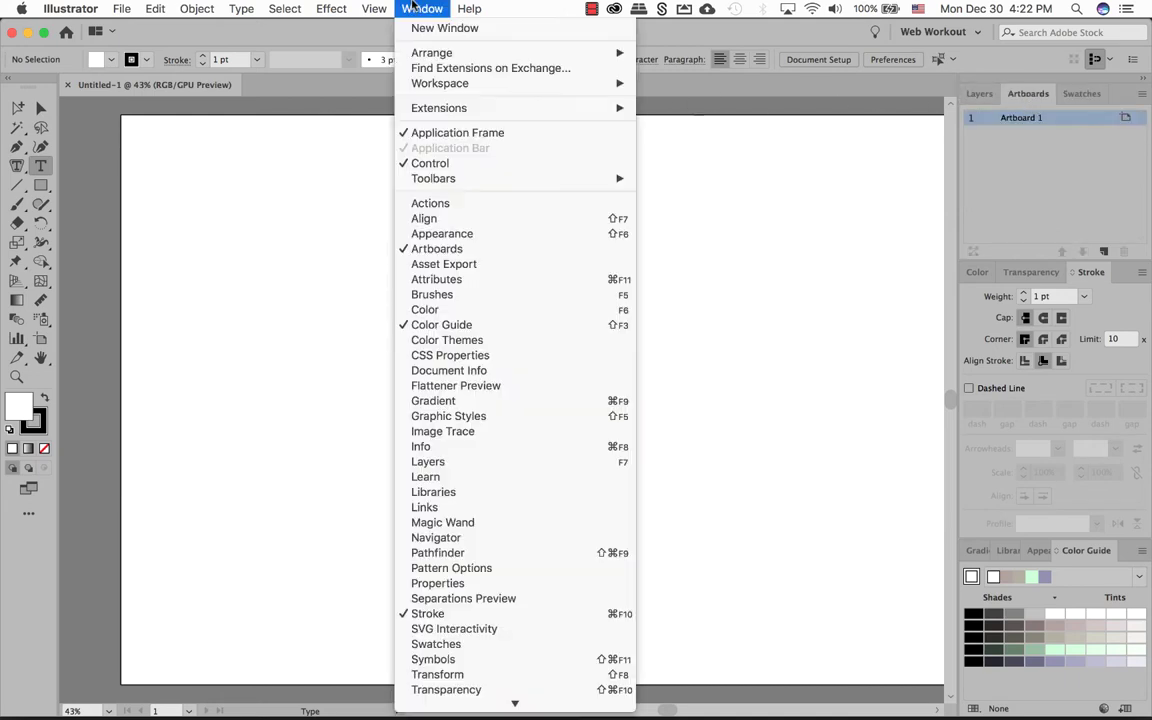
left_click(490, 249)
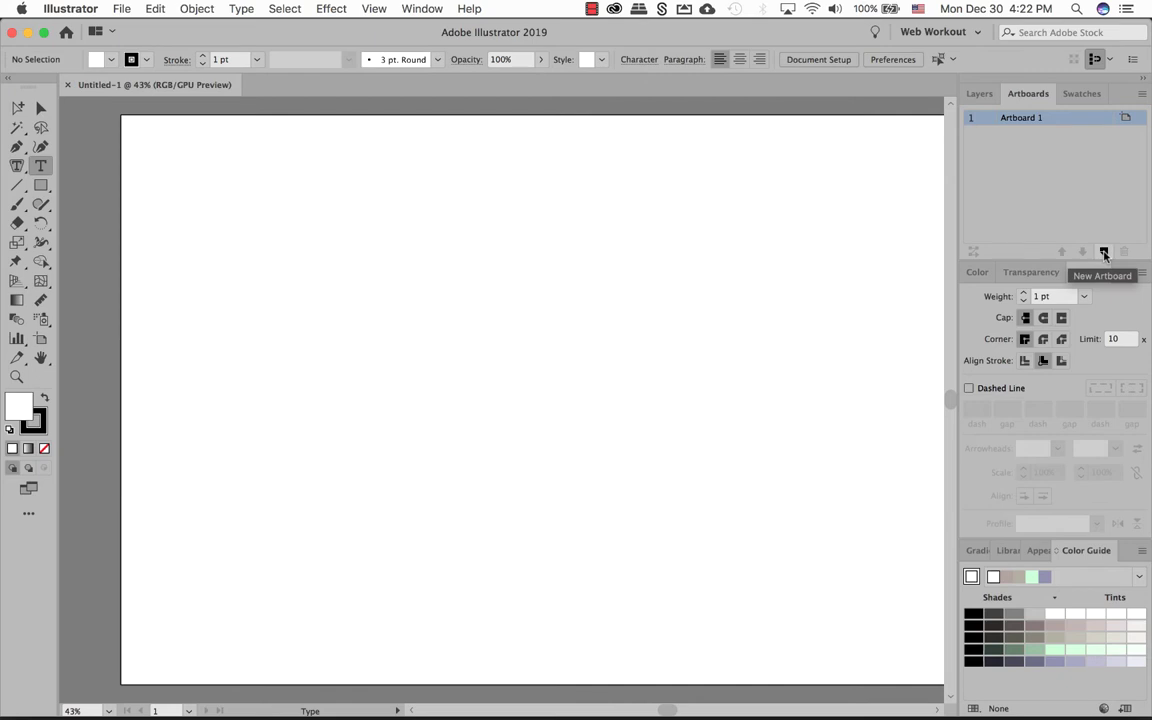
left_click_drag(1026, 94, 771, 134)
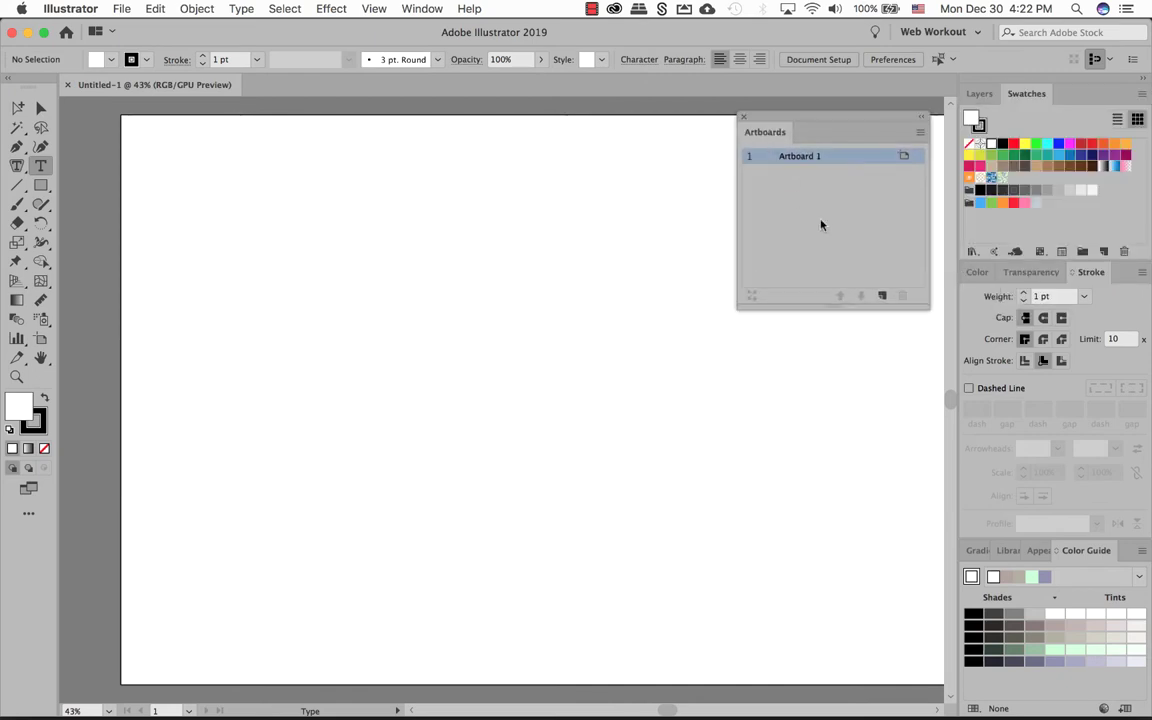
Step: Add Artboard 2 and Artboard 3 with the New Artboard button
left_click(882, 296)
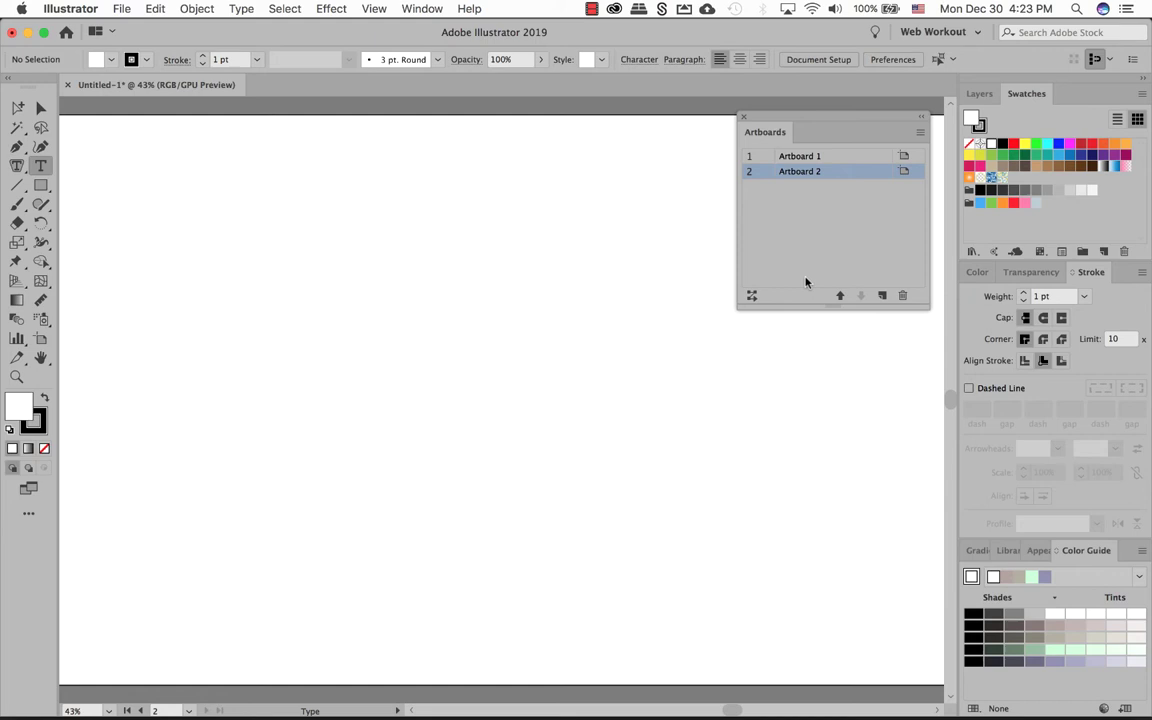
key("super+minus")
key("super+minus")
scroll(599, 301, "left", 5)
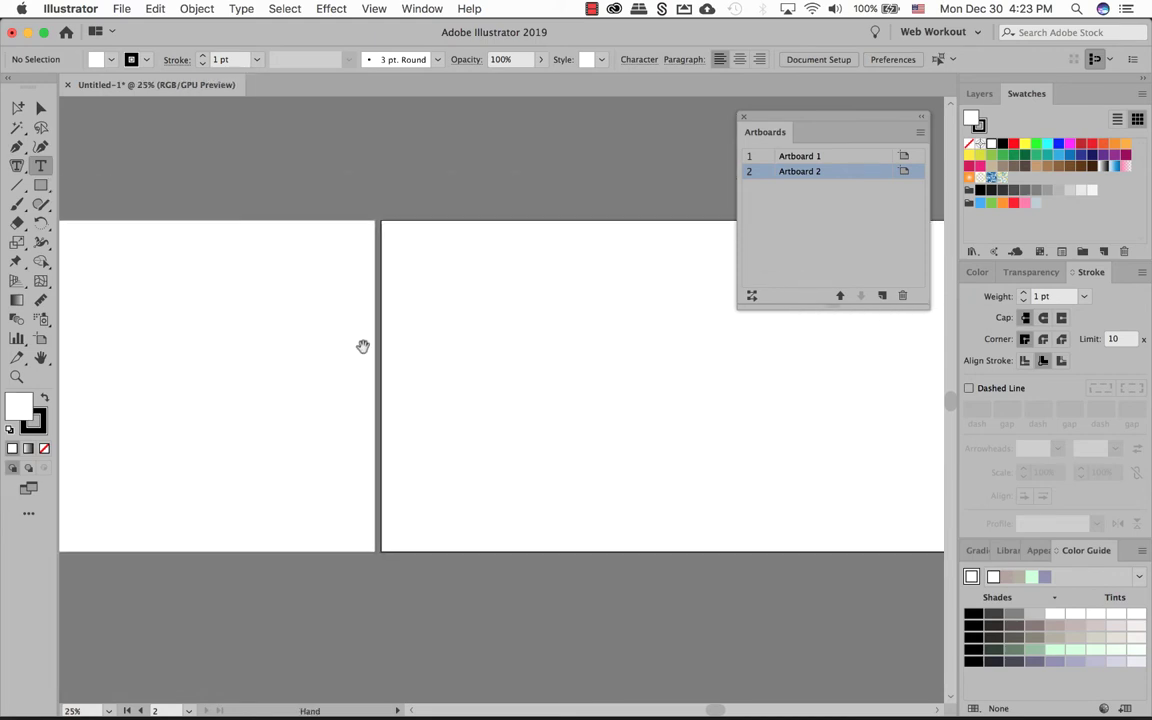
scroll(363, 346, "right", 5)
left_click(882, 296)
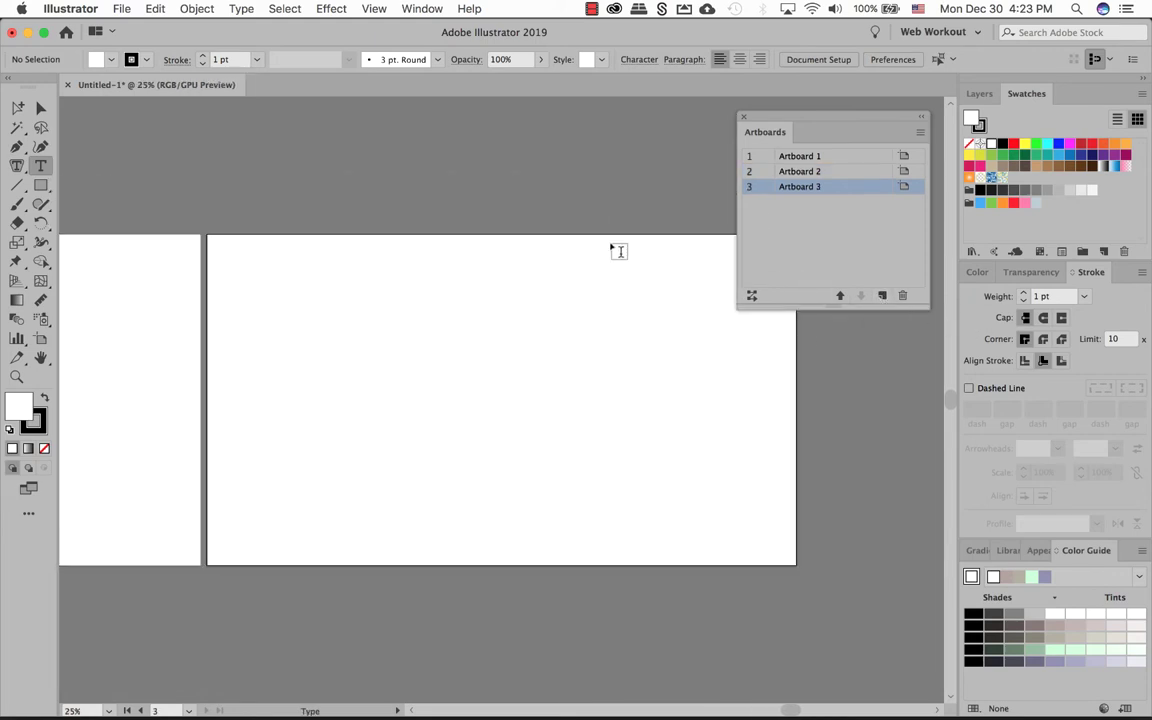
left_click_drag(484, 273, 913, 314)
left_click_drag(329, 339, 166, 371)
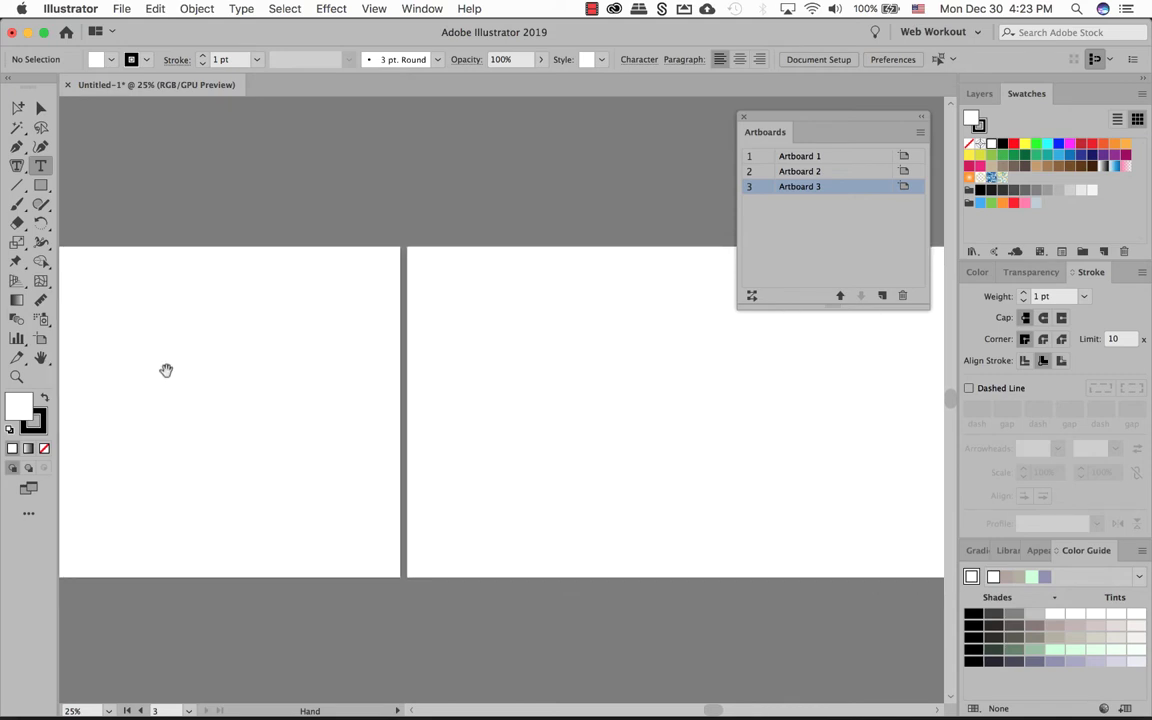
scroll(147, 381, "down", 3)
scroll(568, 401, "right", 2)
scroll(410, 417, "right", 6)
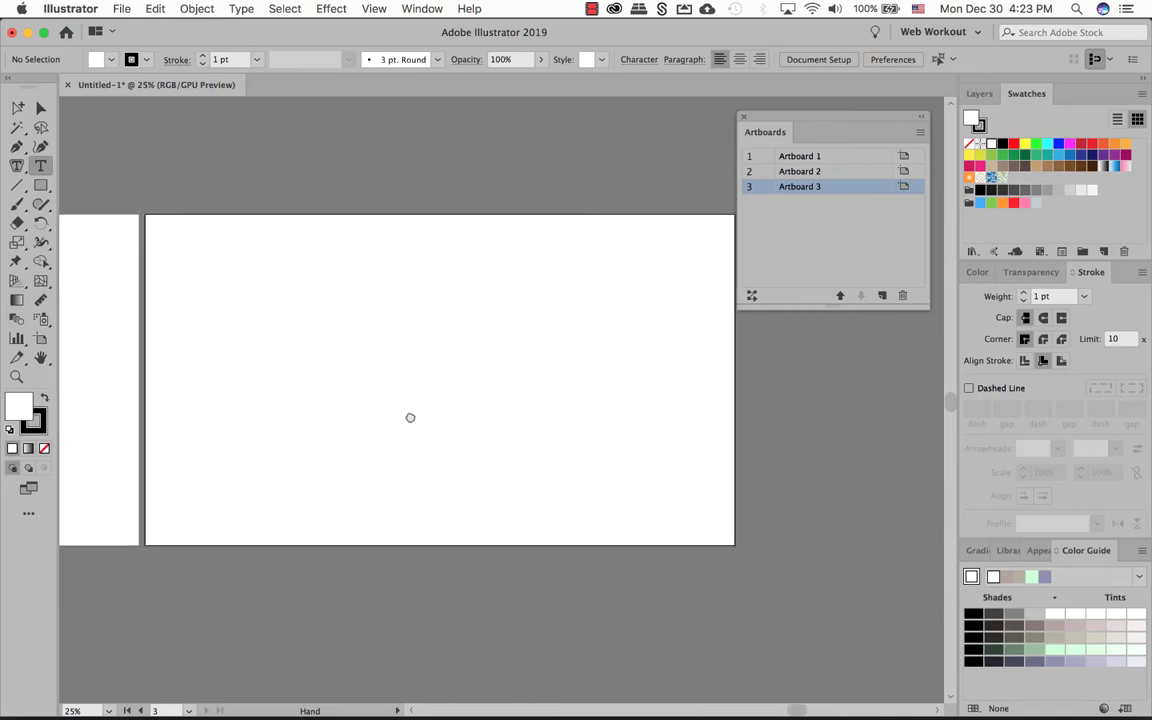
left_click(752, 298)
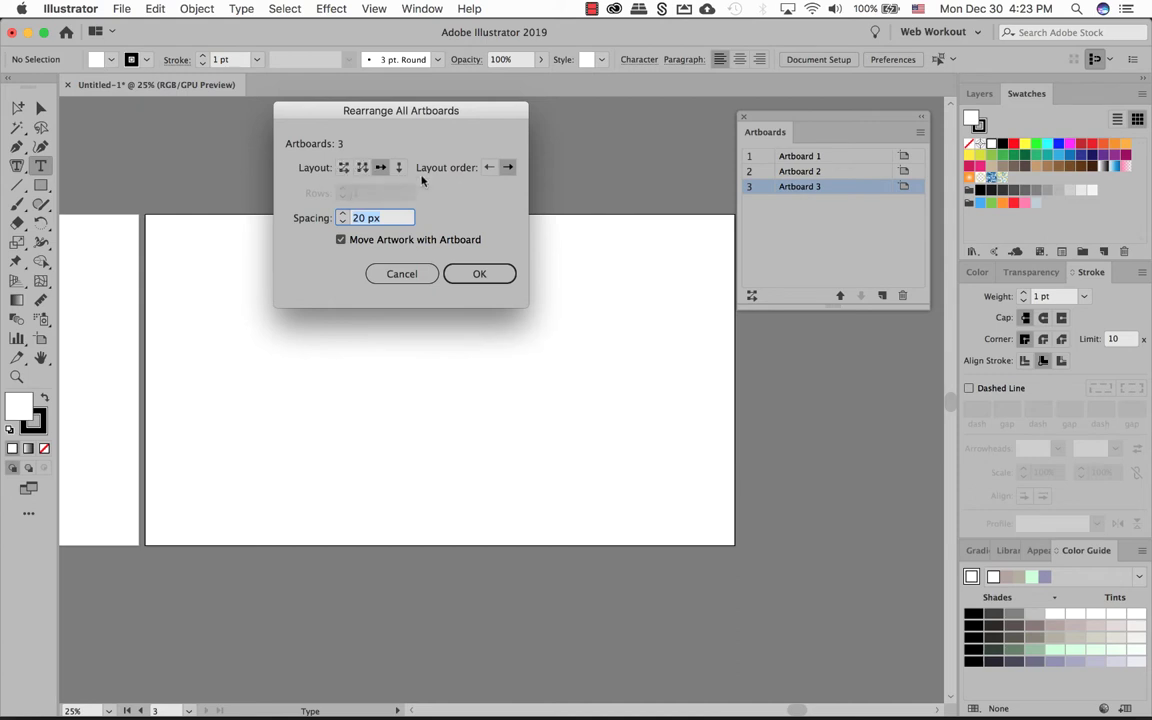
left_click(403, 274)
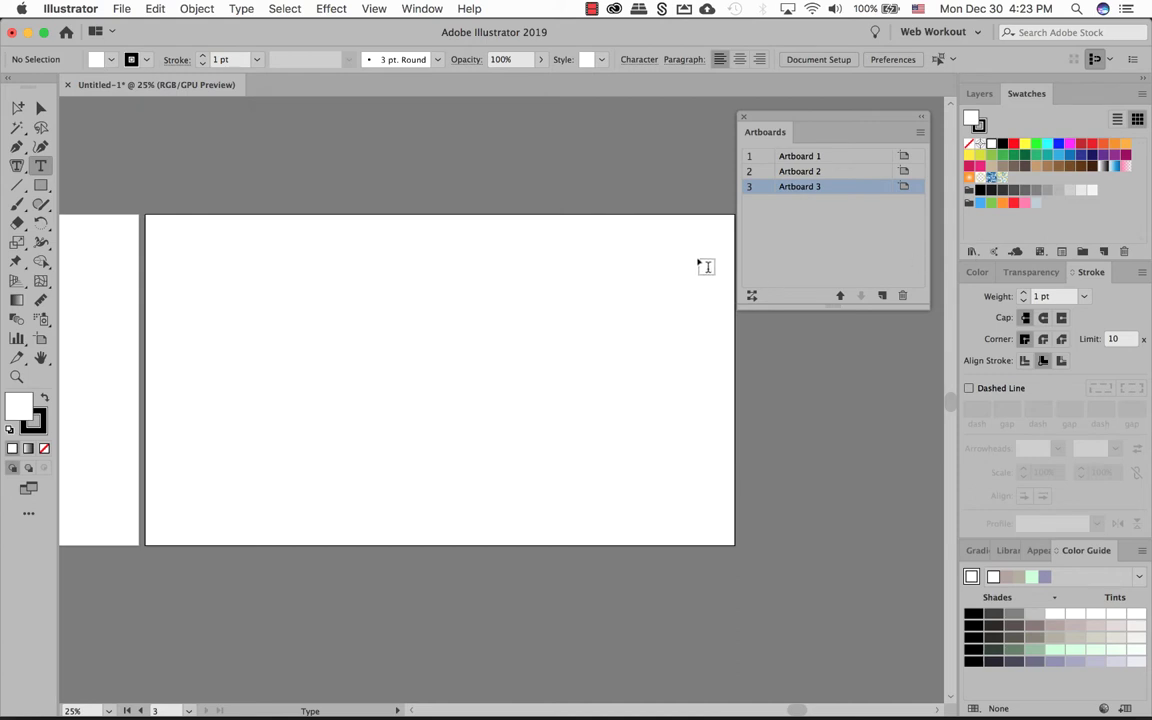
Step: Switch to artboard editing mode from the document setup options
left_click_drag(682, 254, 405, 238)
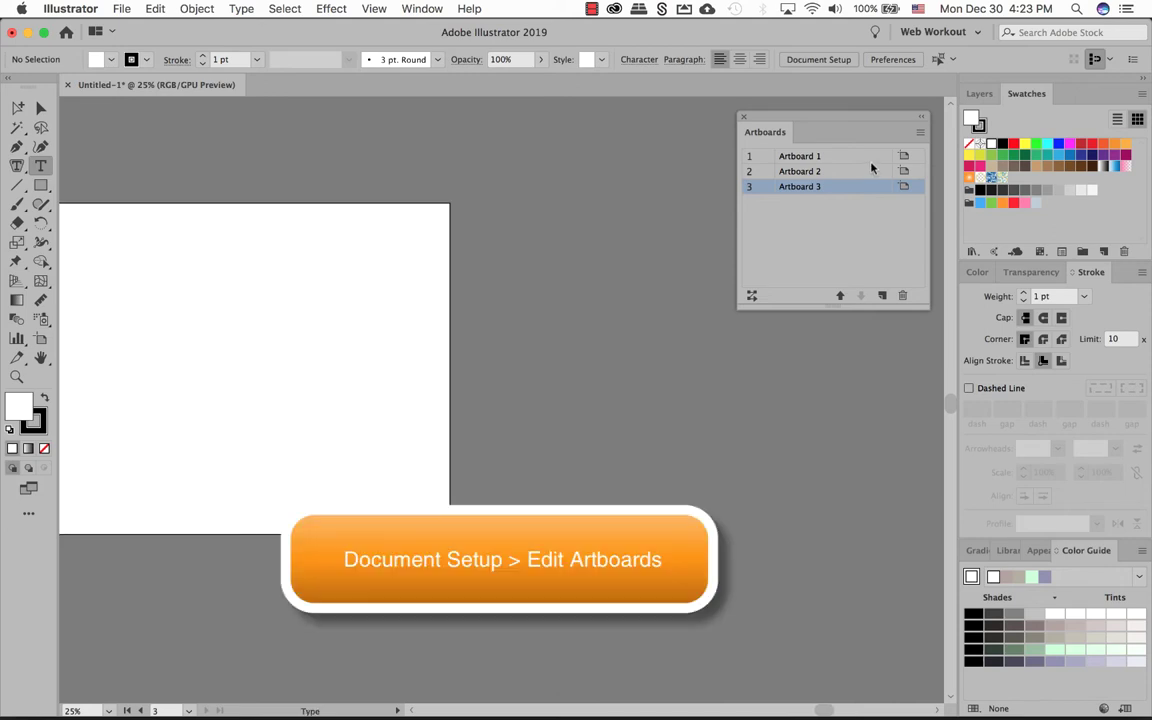
left_click(824, 61)
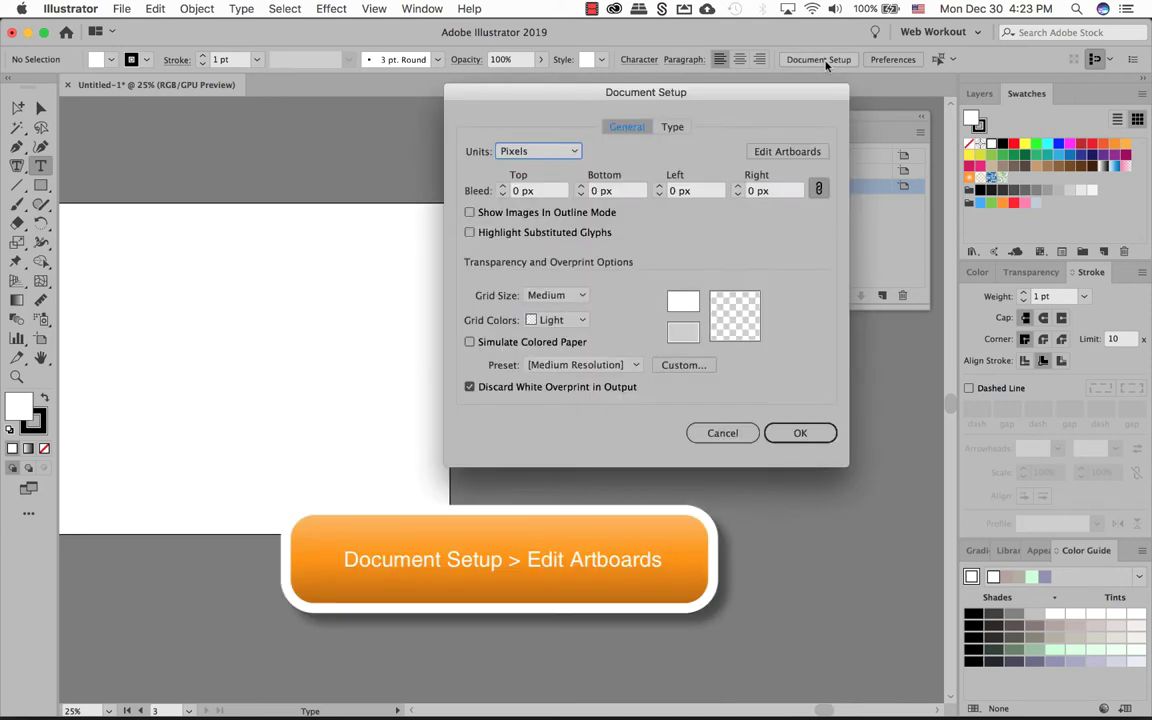
left_click(789, 153)
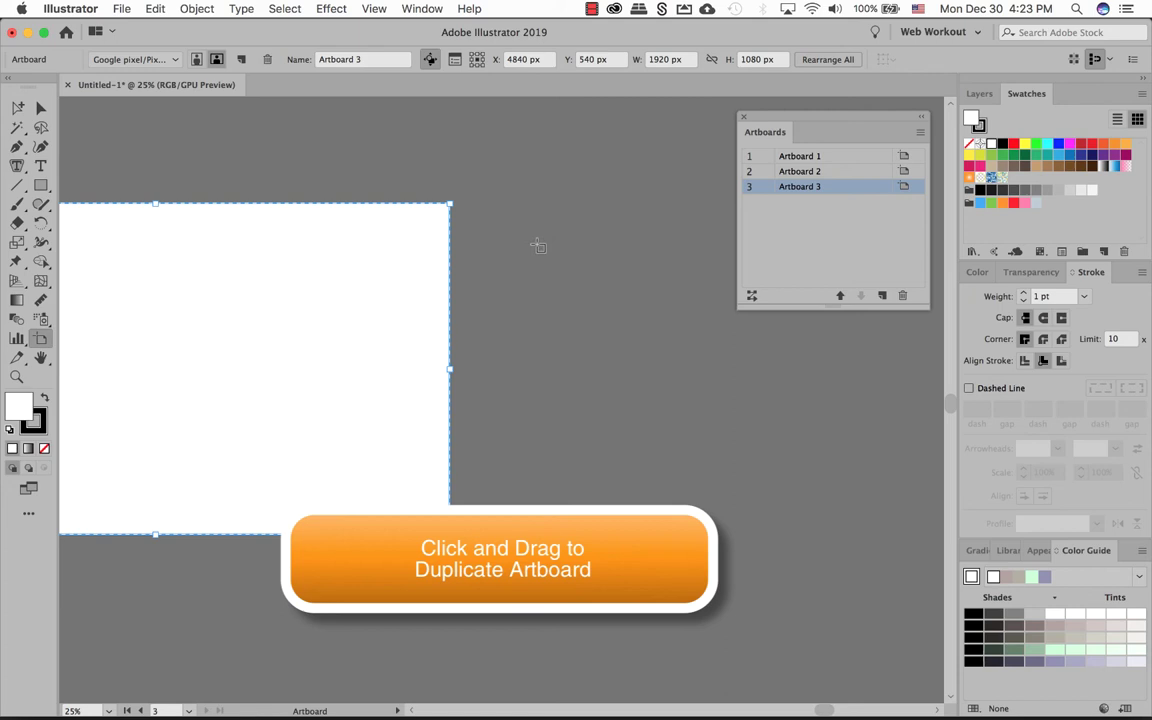
Step: Draw two new artboards on empty canvas right of Artboard 3, then deselect
left_click_drag(465, 203, 466, 205)
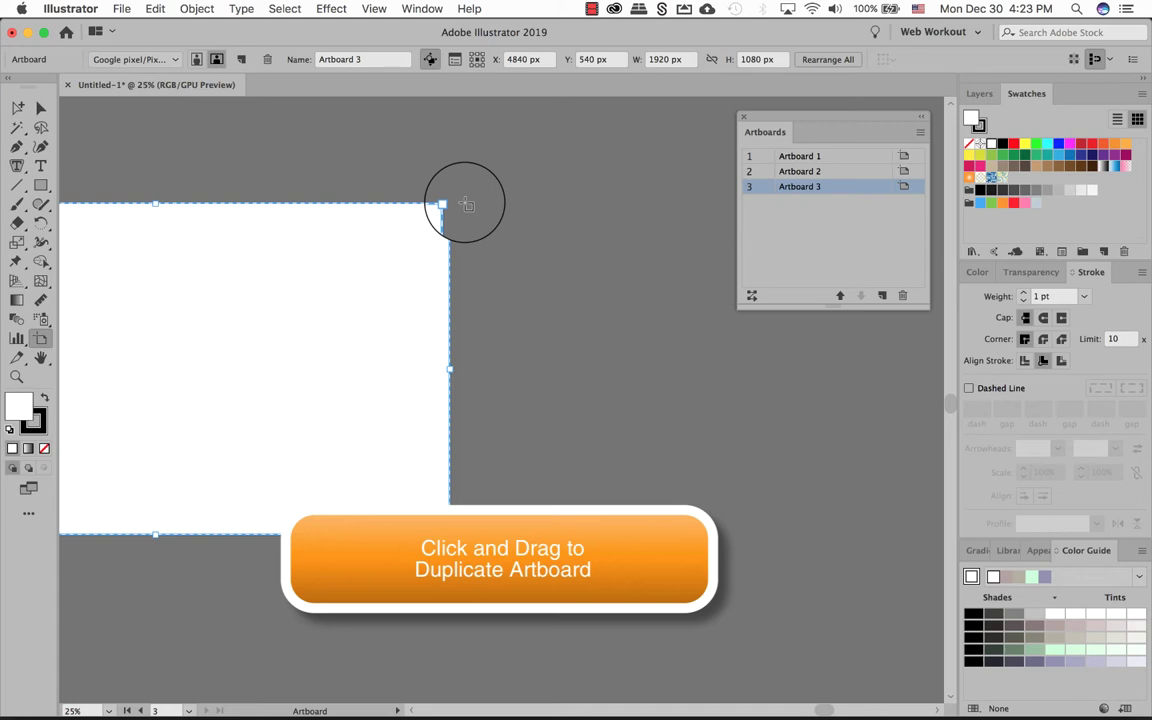
left_click_drag(466, 205, 671, 630)
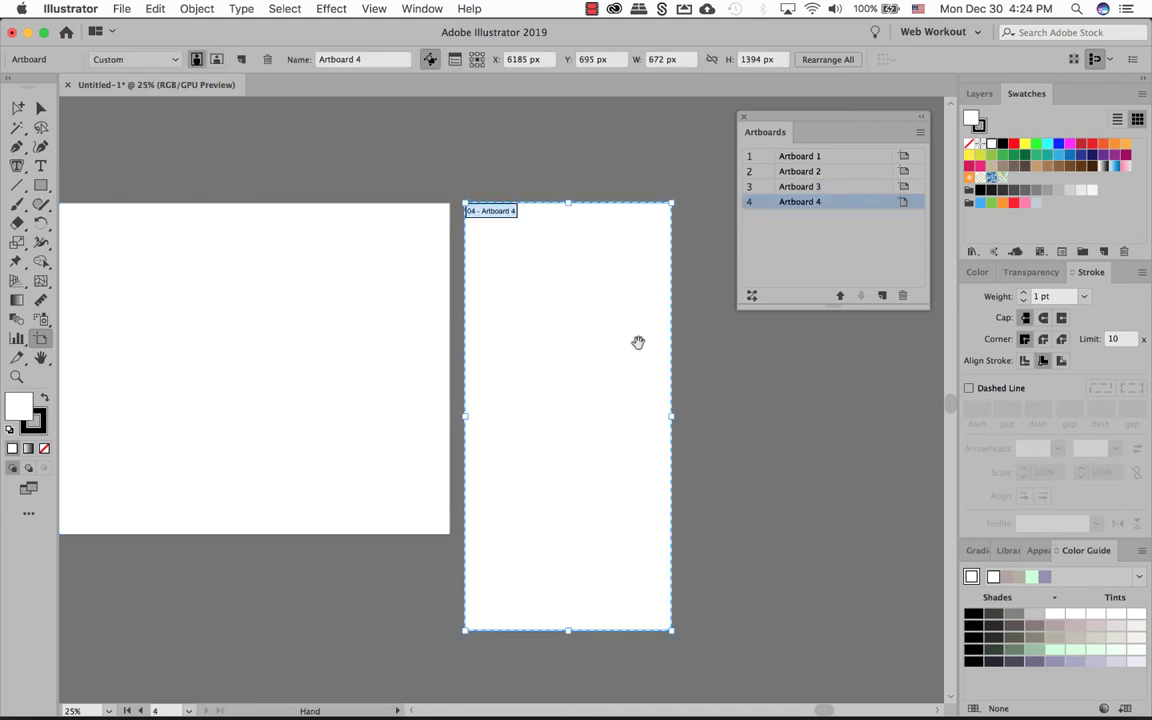
left_click_drag(638, 342, 337, 262)
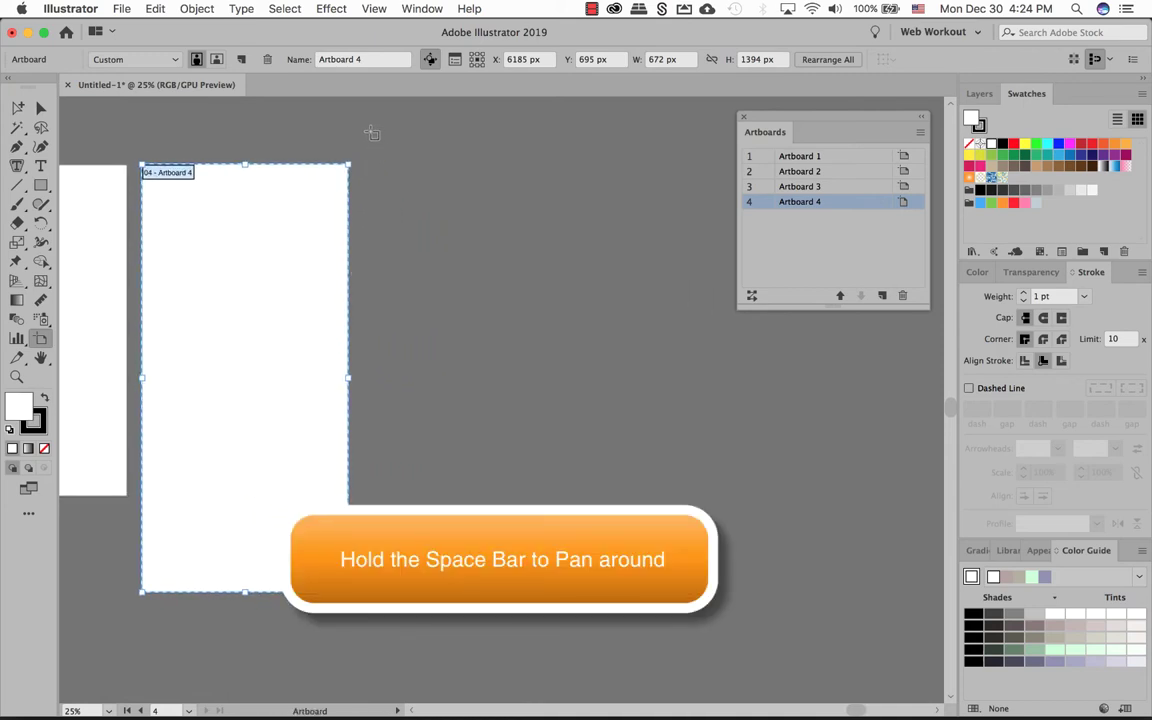
left_click_drag(368, 129, 697, 506)
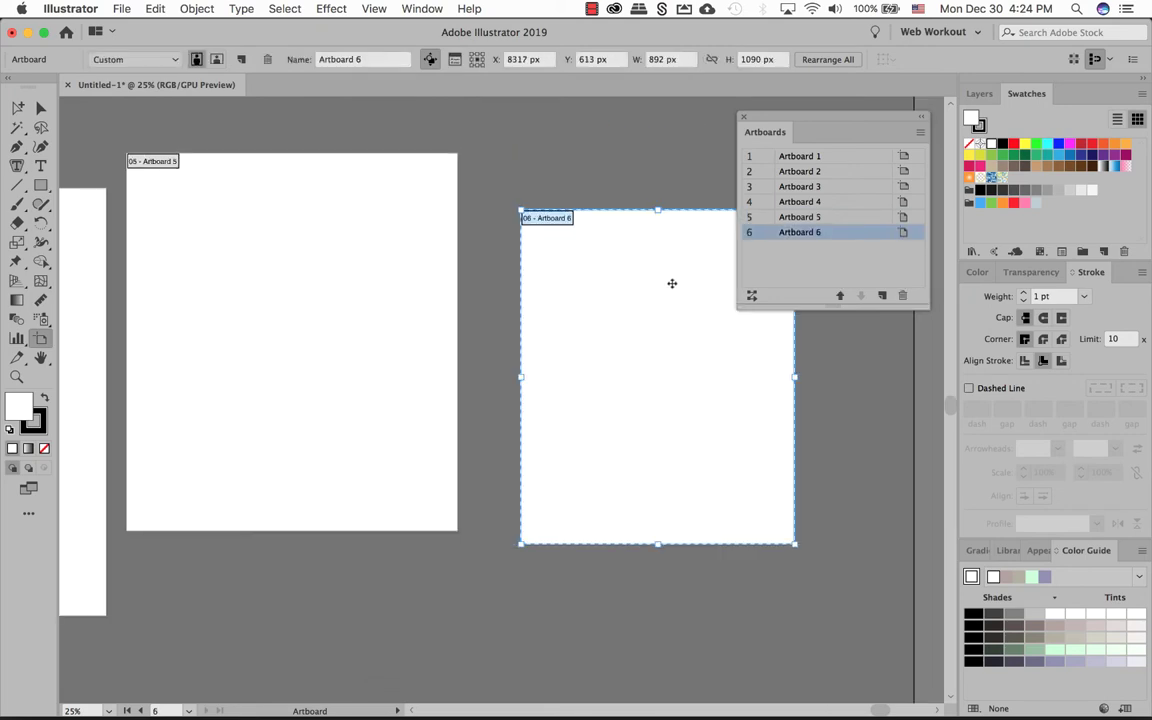
left_click(846, 386)
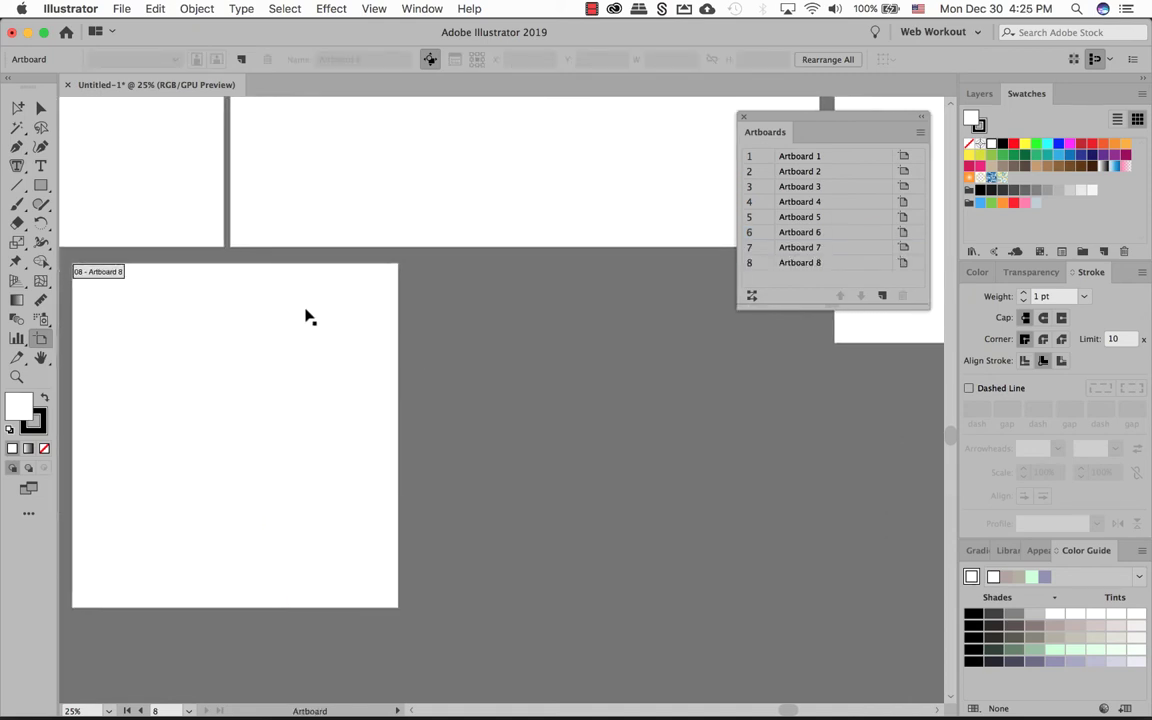
Step: Select Artboard 8 and Alt-drag it to the right to create Artboard 8 copy and copy 2
left_click(242, 304)
left_click(242, 304)
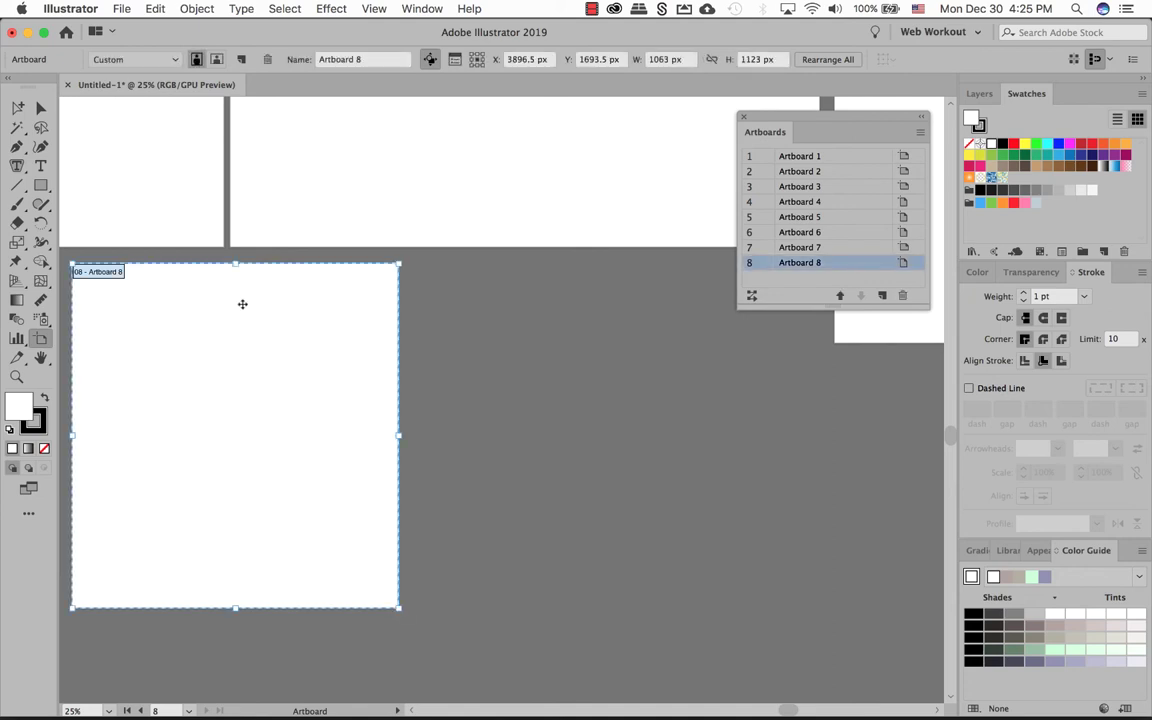
left_click_drag(242, 304, 243, 307)
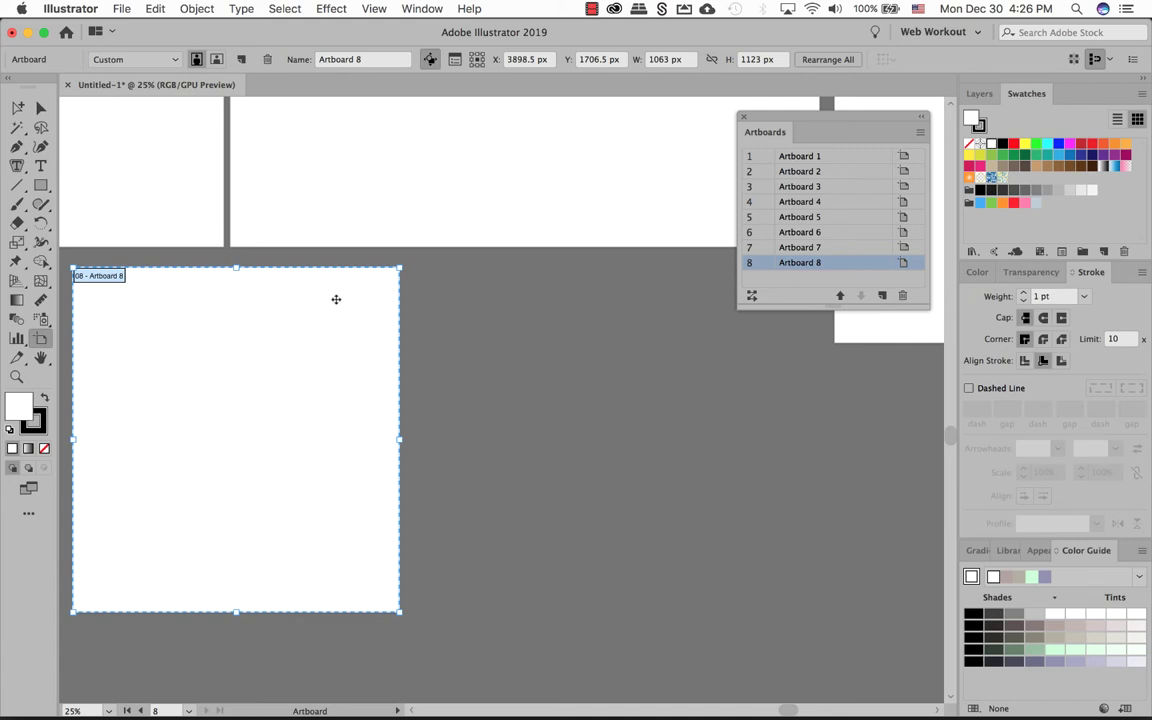
scroll(336, 300, "down", 1)
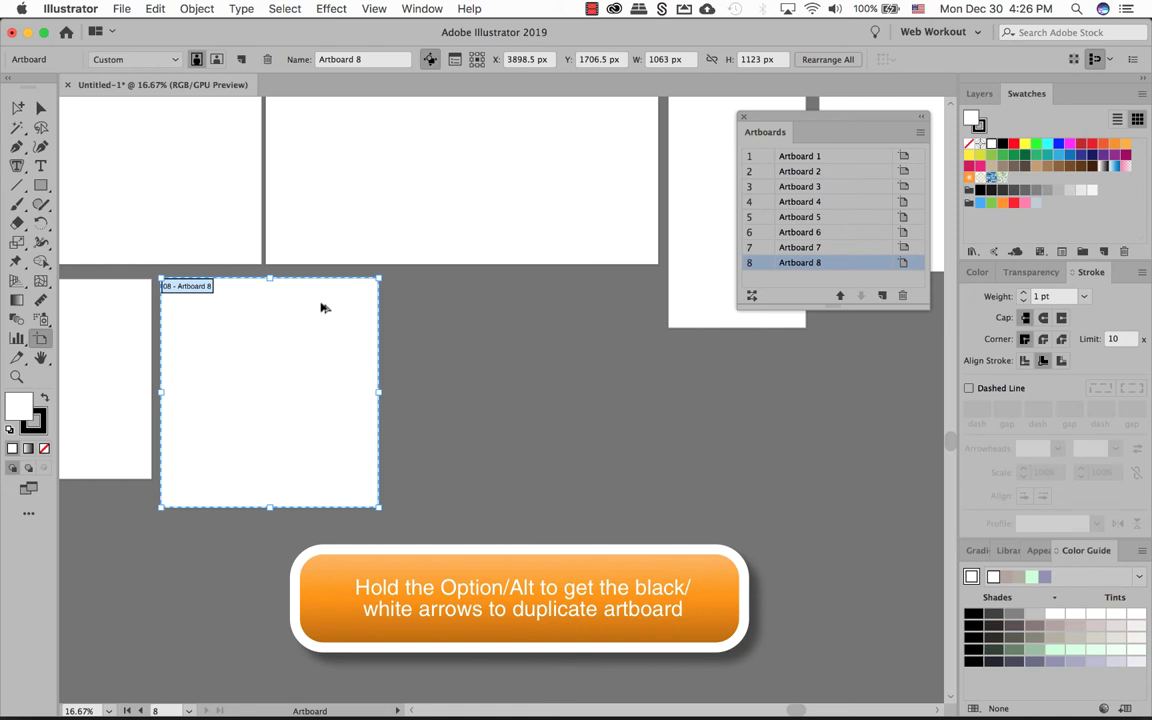
left_click_drag(329, 301, 556, 303)
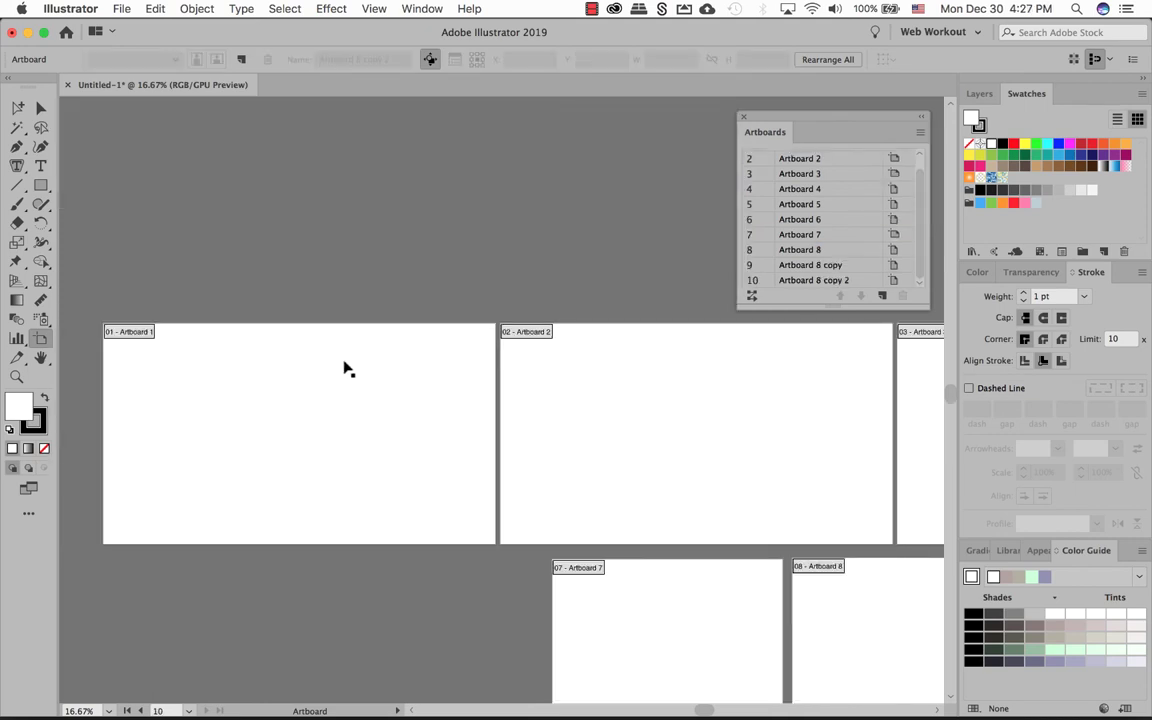
Step: Enter 'Home' as Artboard 1's name and 'About' as Artboard 2's name in the Name field
left_click(136, 337)
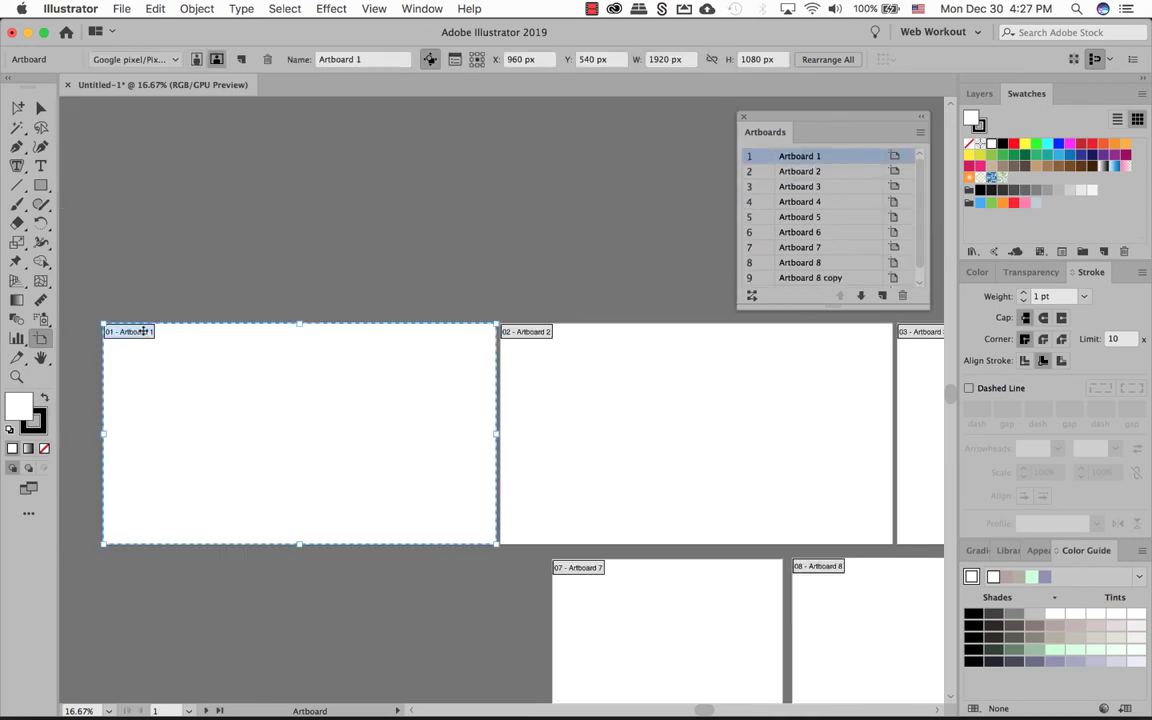
left_click(363, 59)
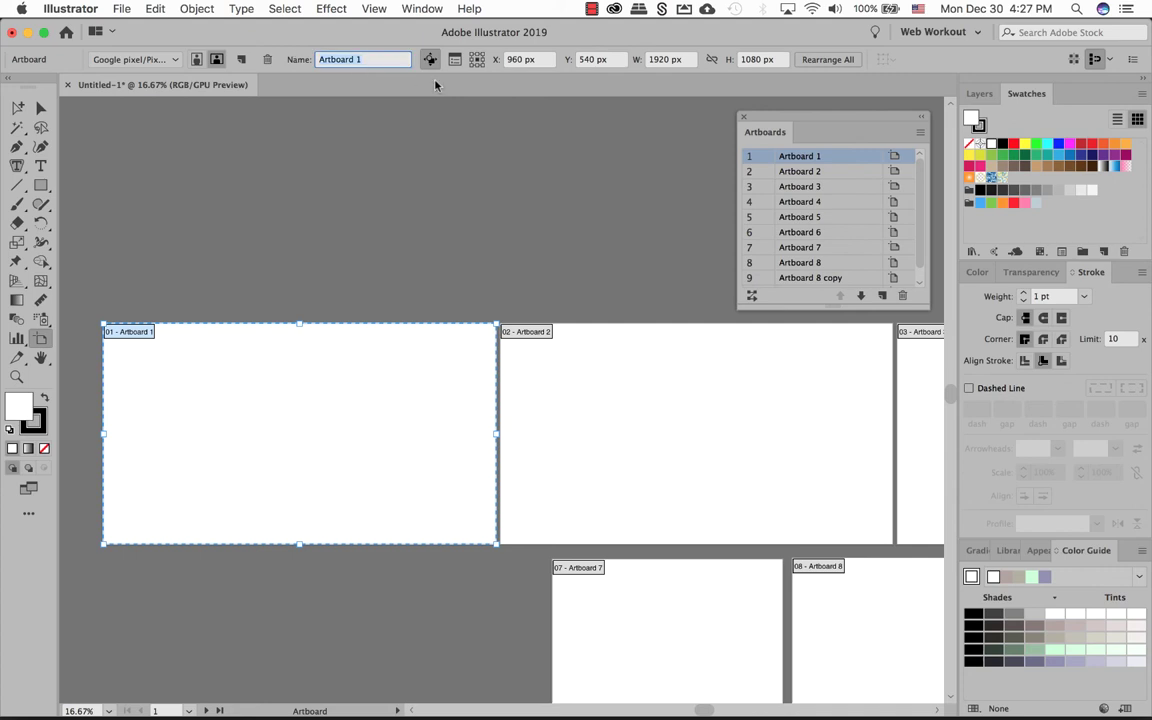
type("Home")
left_click(545, 333)
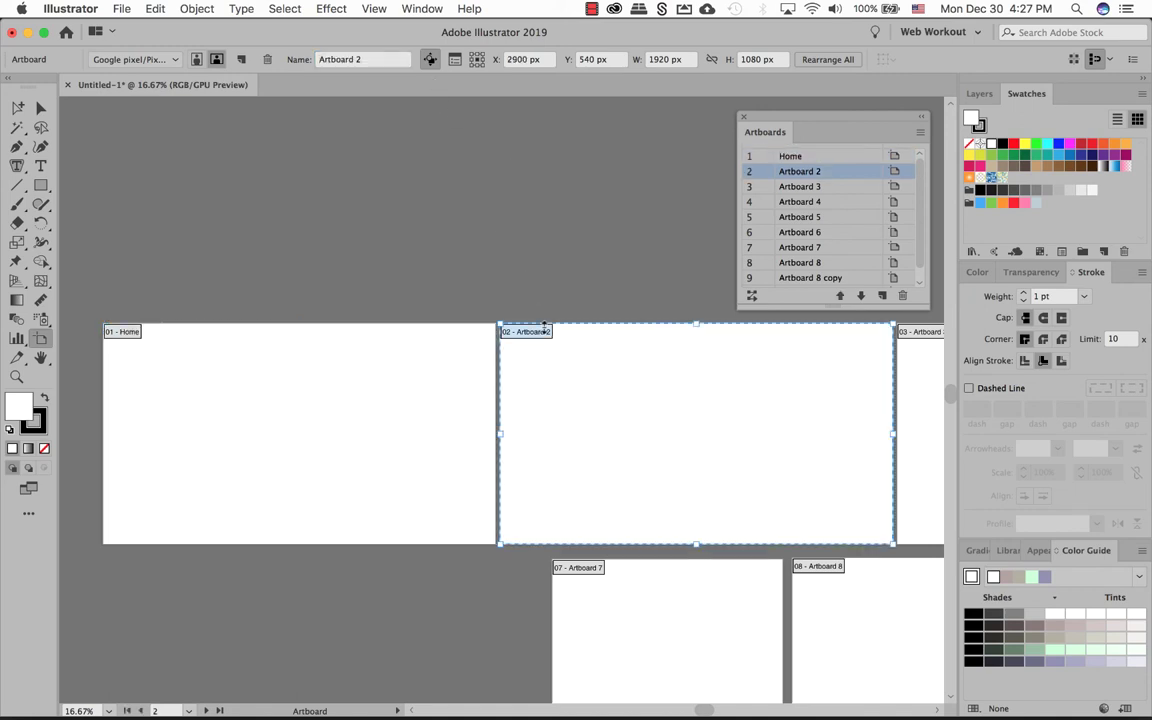
left_click(399, 59)
type("About")
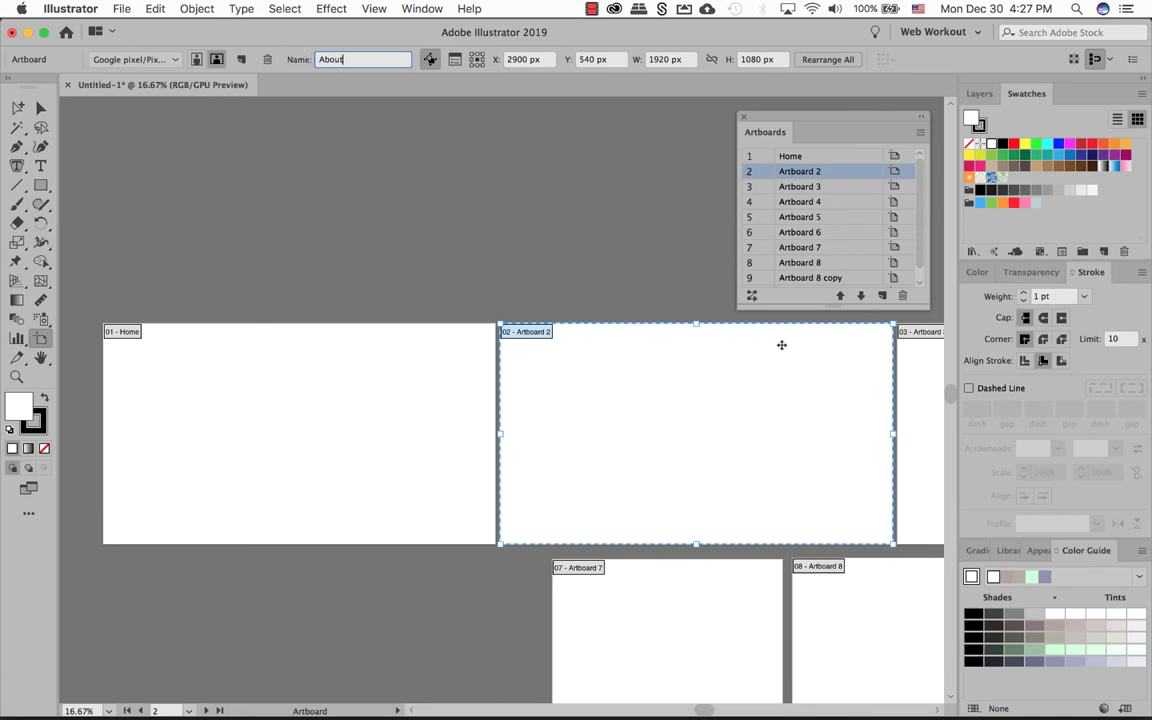
left_click(907, 357)
left_click_drag(913, 357, 488, 365)
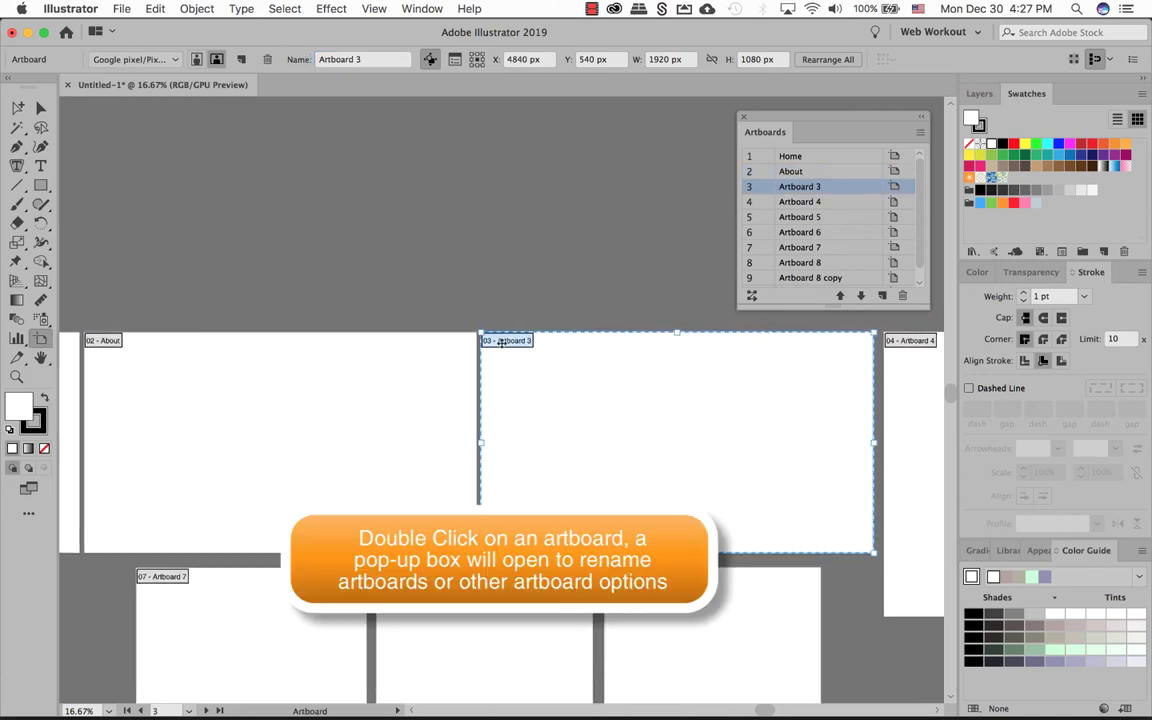
Step: Rename Artboard 3 to 'Contact' in its Artboard Options dialog
double_click(501, 341)
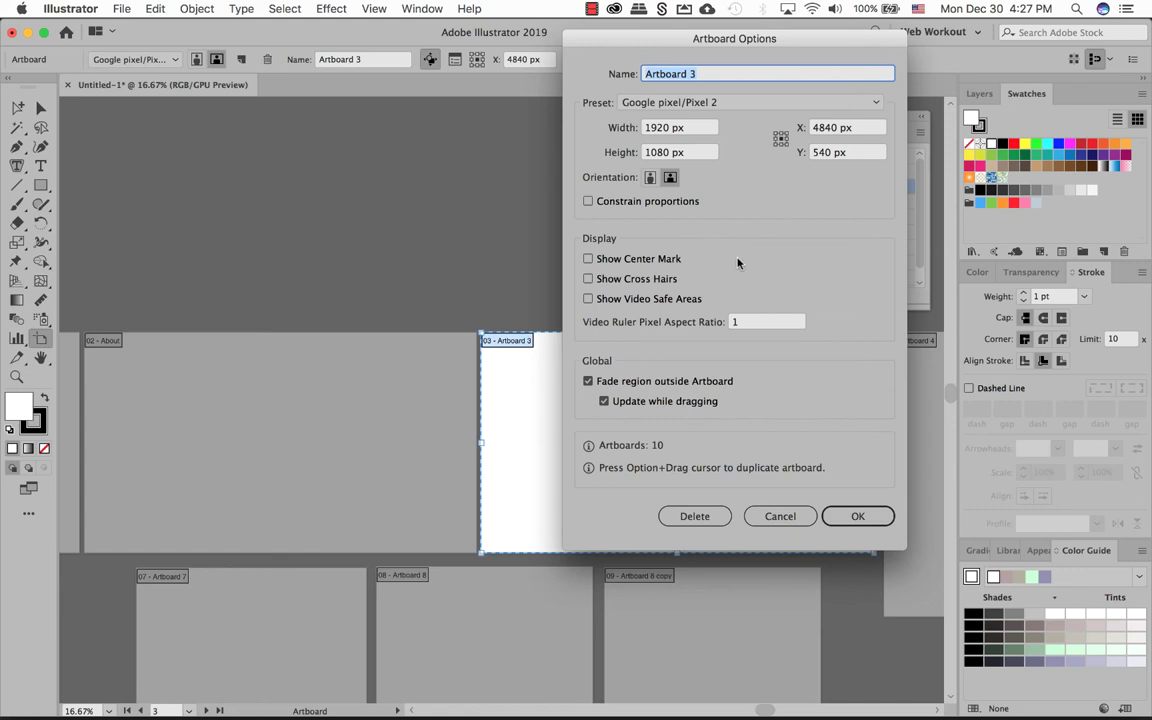
type("Contact")
key("Return")
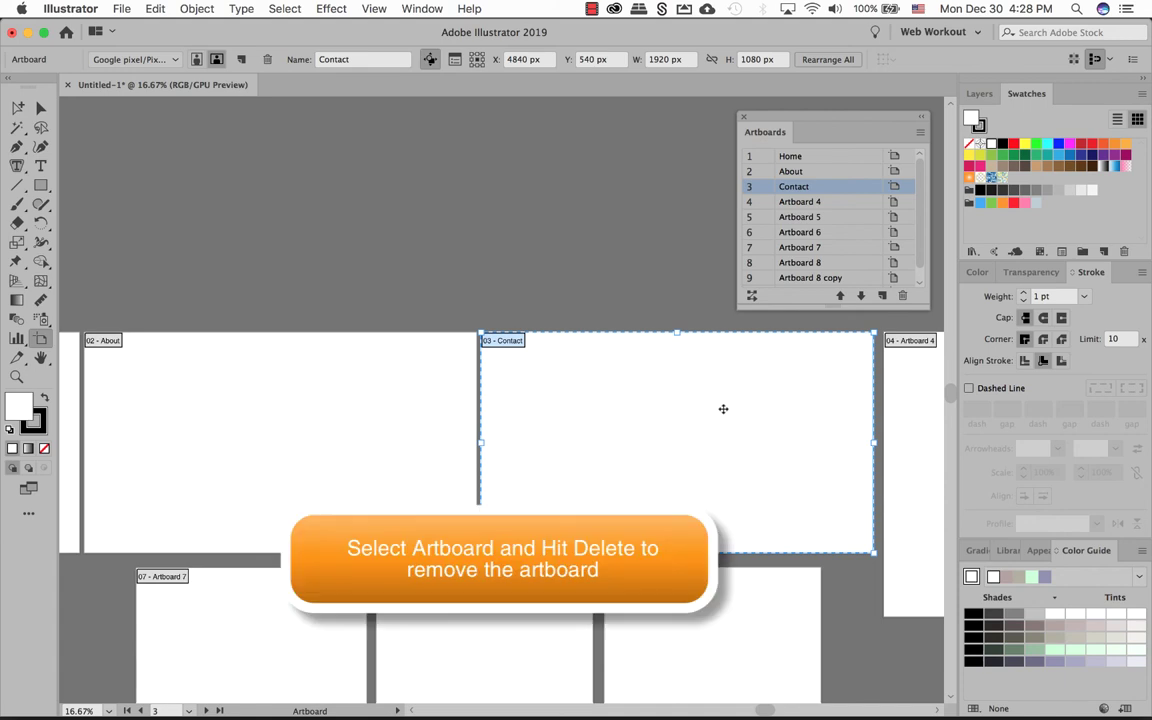
Step: Delete the selected Contact artboard, then the About artboard
key("Delete")
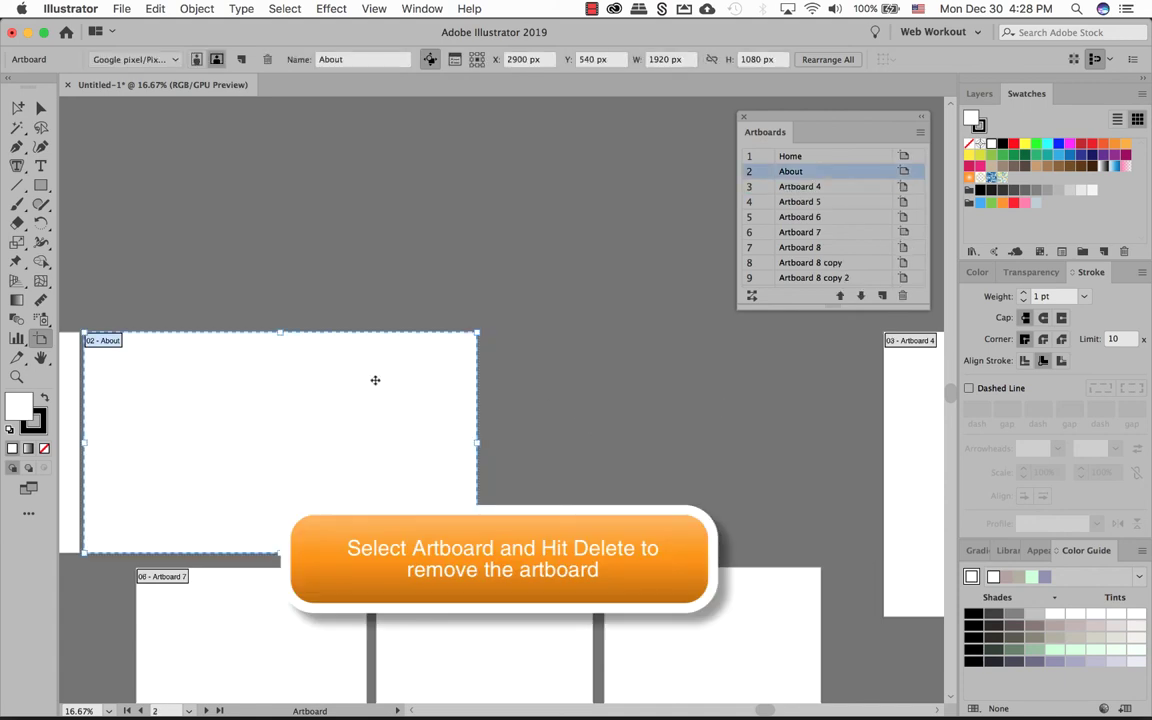
key("Delete")
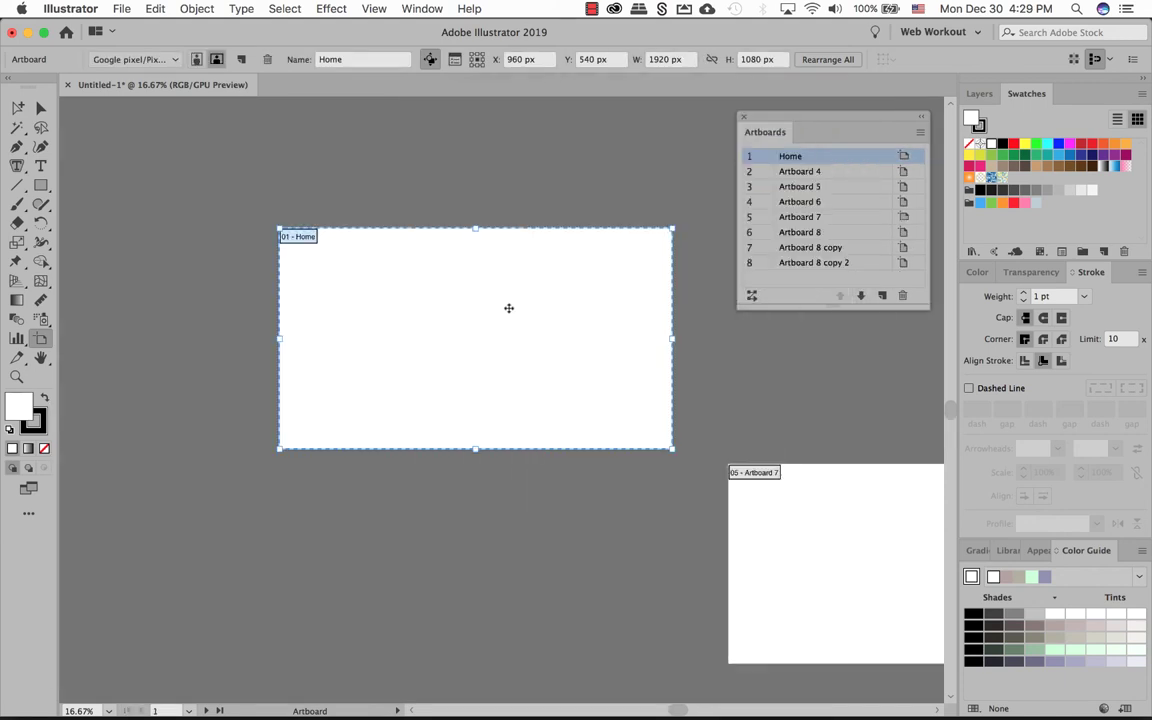
Step: Switch to the Selection tool to leave artboard editing mode
left_click(40, 112)
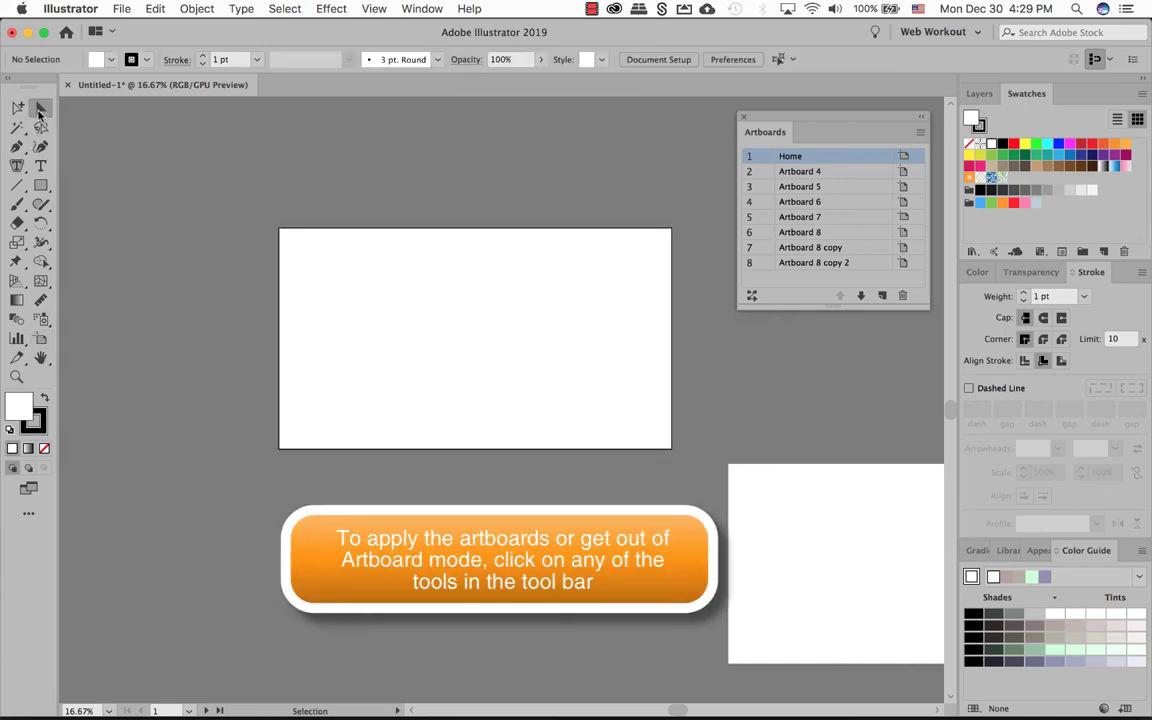